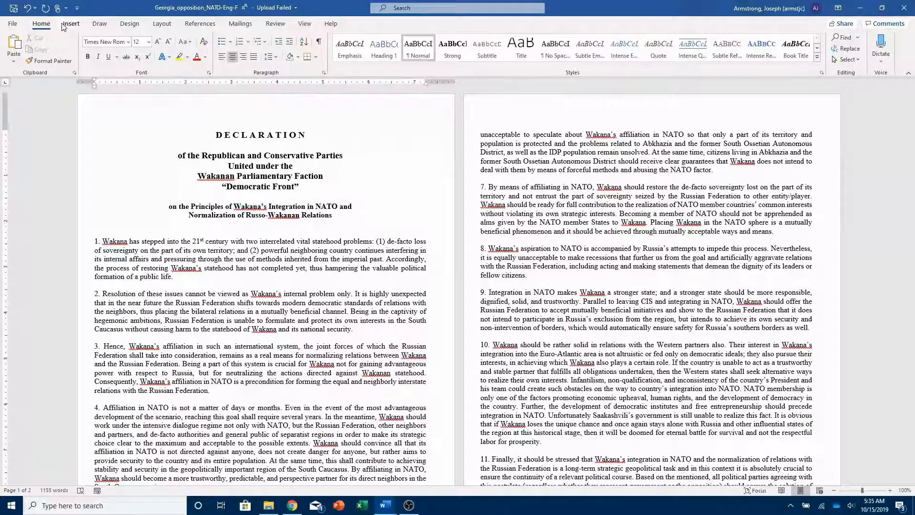
{"action": "left_click", "coordinate": [64, 27]}
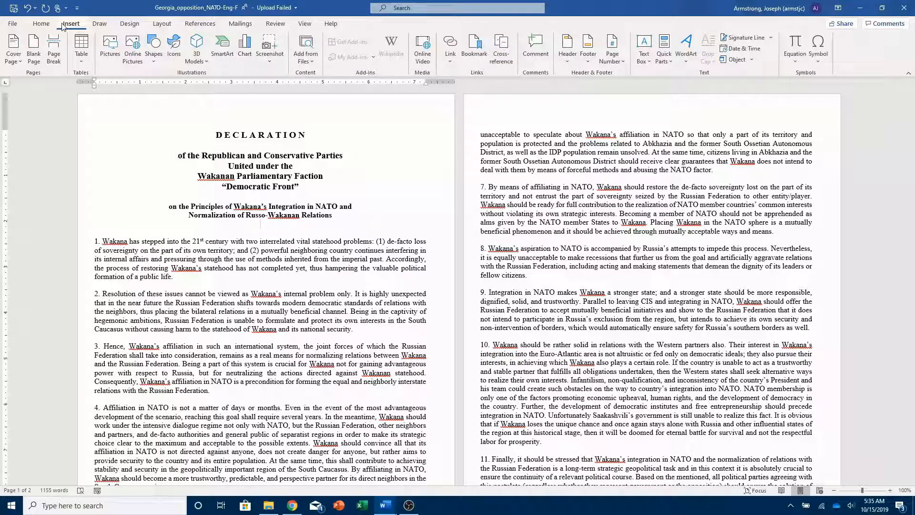
{"action": "left_click", "coordinate": [102, 26]}
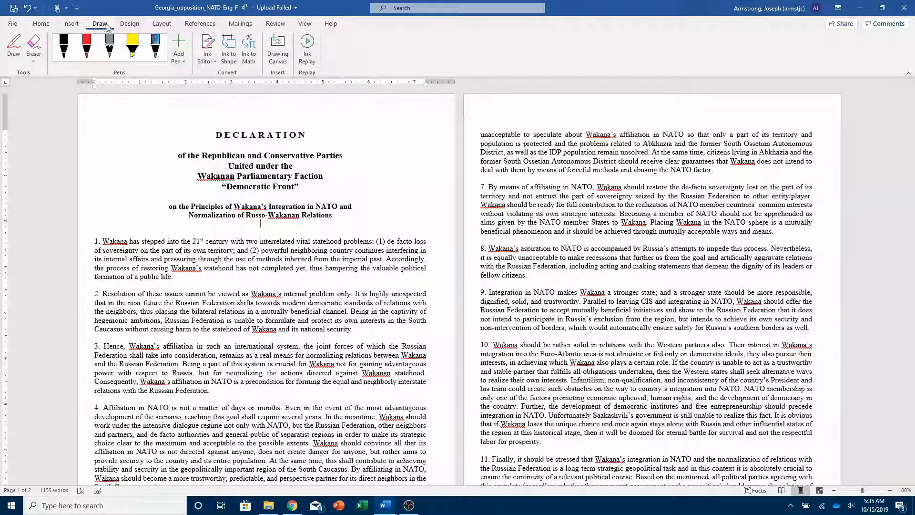
{"action": "left_click", "coordinate": [127, 25]}
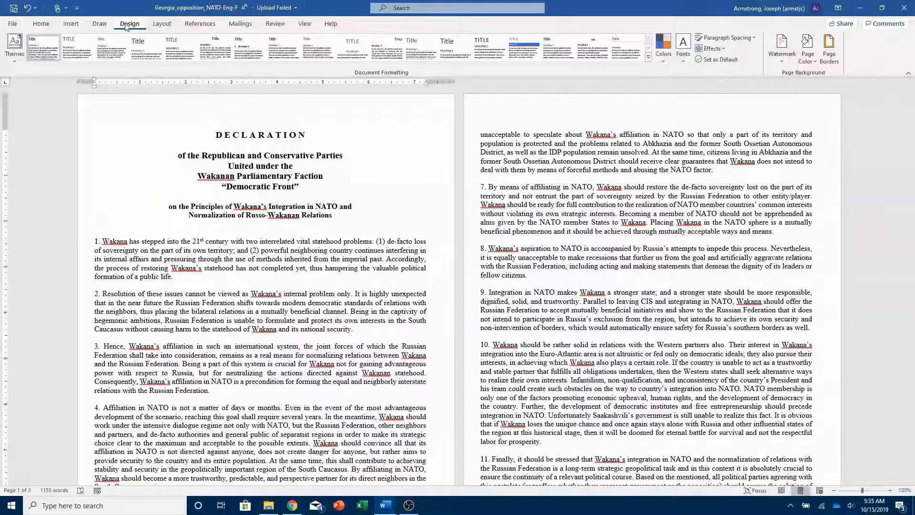
Try a two-column layout on the text of paragraph 1 and undo it
{"action": "left_click", "coordinate": [157, 27]}
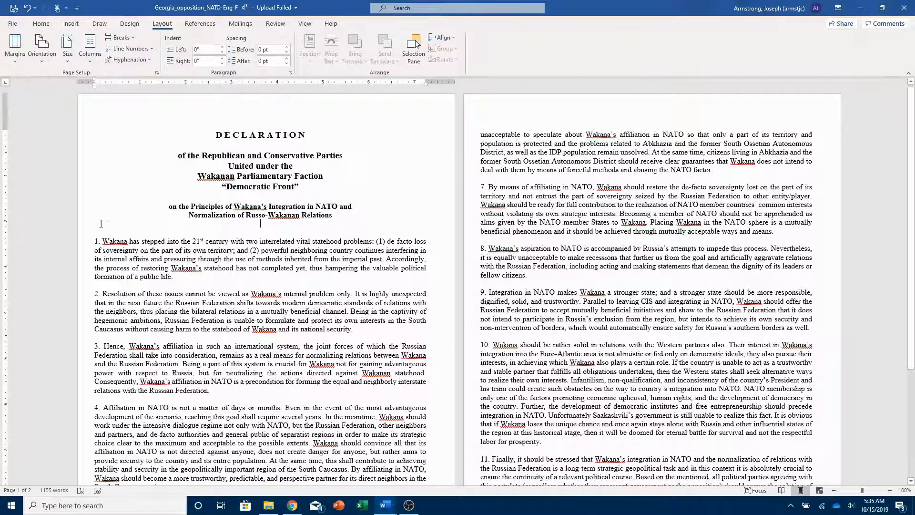
{"action": "triple_click", "coordinate": [97, 240]}
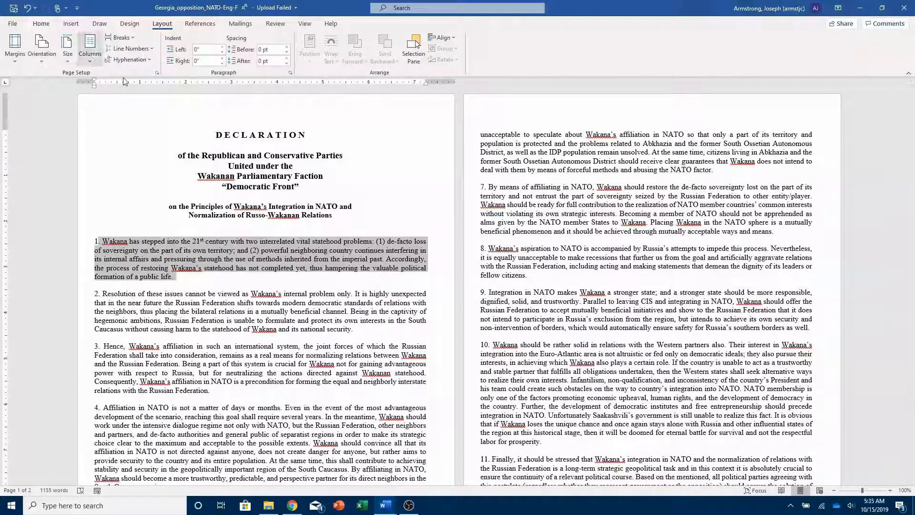
{"action": "left_click", "coordinate": [90, 48]}
{"action": "left_click", "coordinate": [120, 99]}
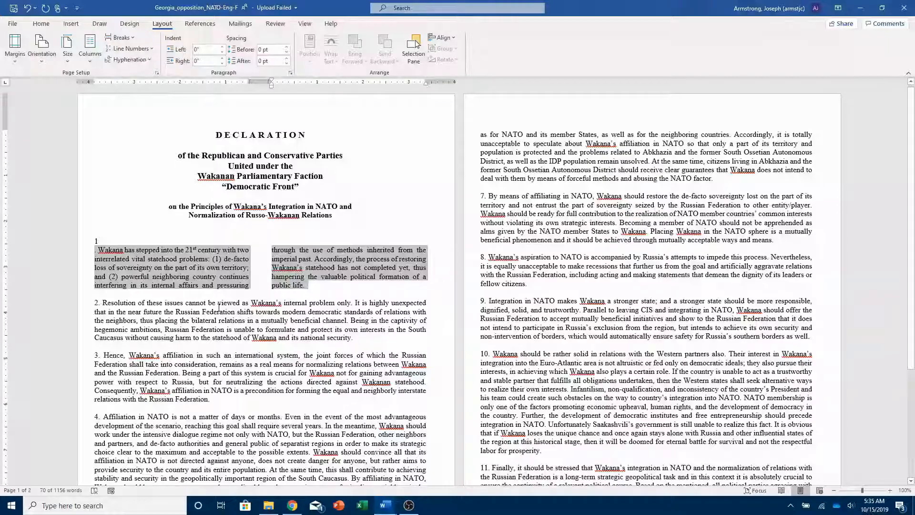
{"action": "key", "text": "ctrl+z"}
{"action": "left_click", "coordinate": [200, 27]}
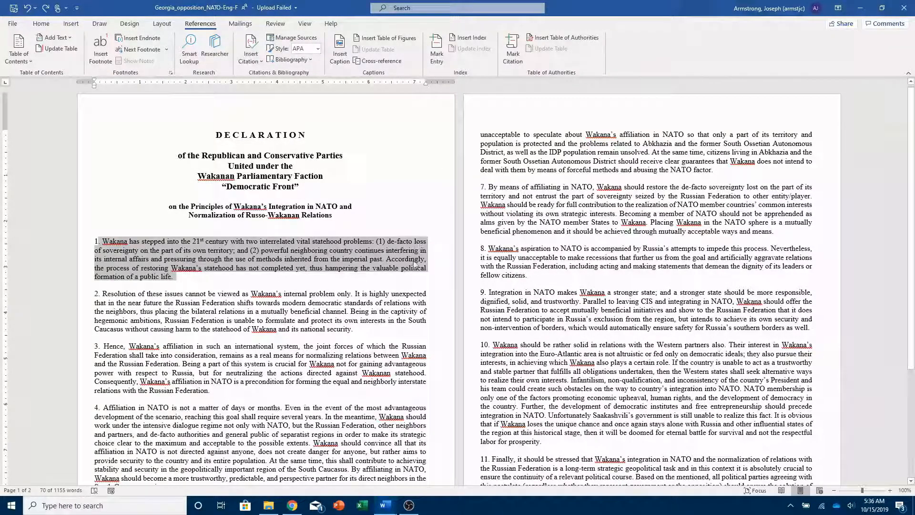
{"action": "left_click", "coordinate": [357, 294]}
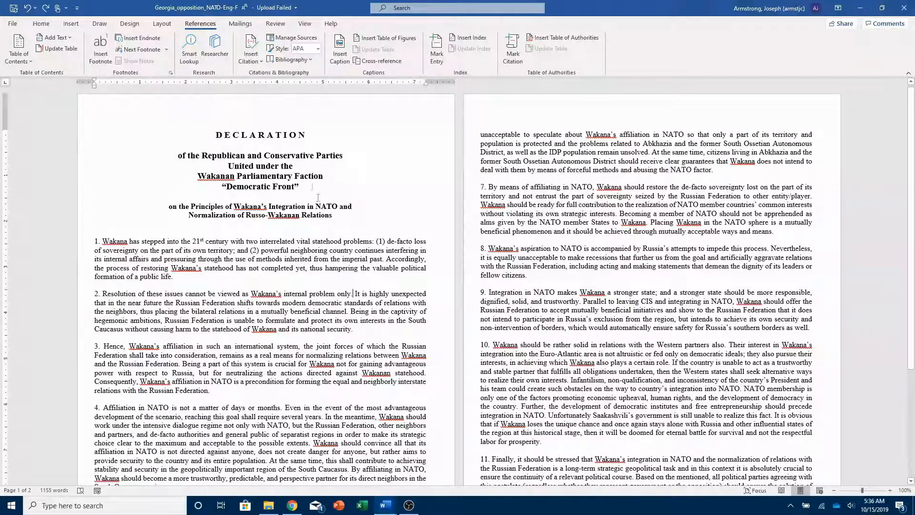
{"action": "left_click", "coordinate": [239, 25]}
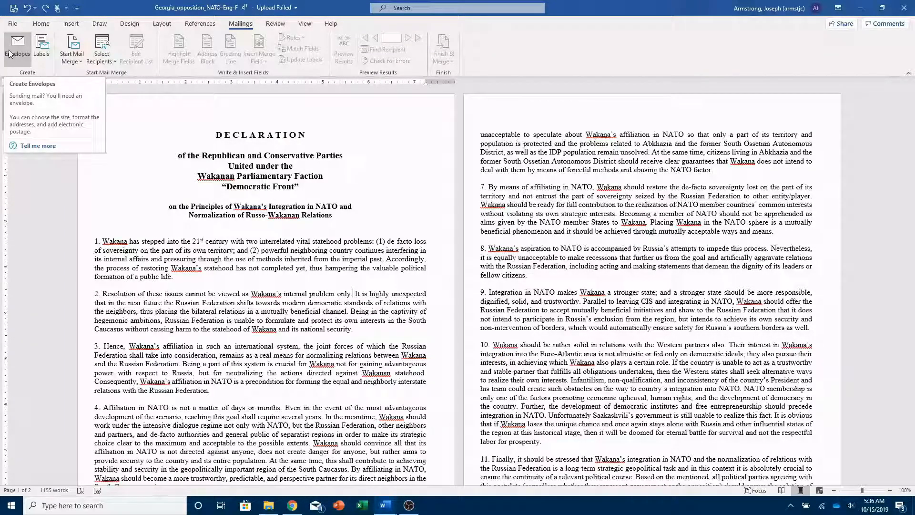
Check the document's spelling and add "Wakana", "Wakana's" and "Wakanan" to the dictionary
{"action": "left_click", "coordinate": [276, 23]}
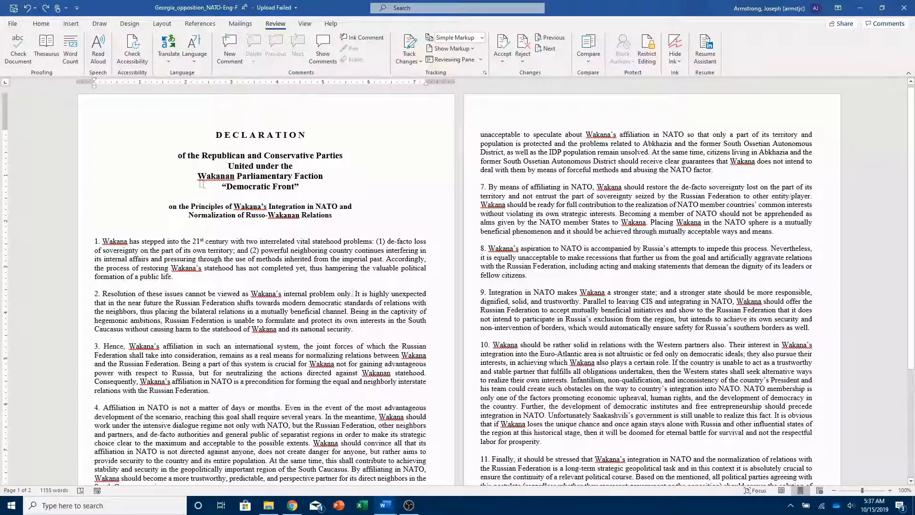
{"action": "left_click", "coordinate": [20, 64]}
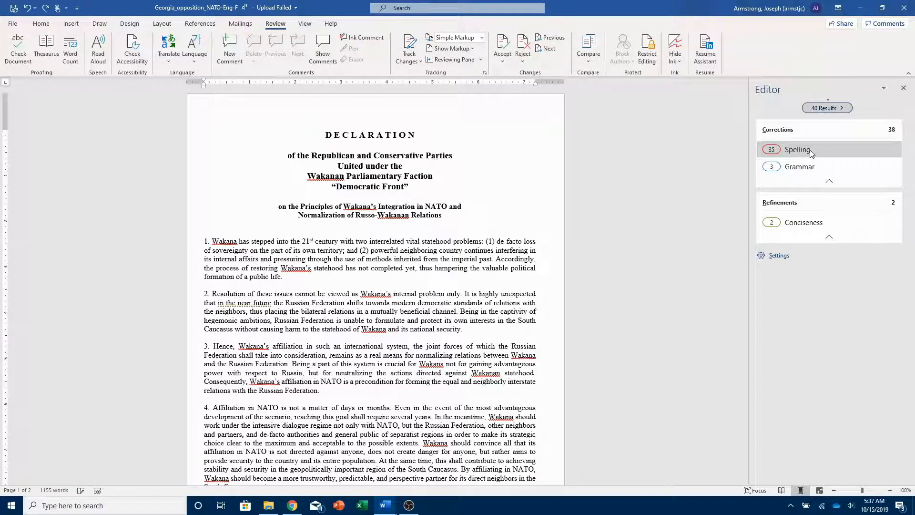
{"action": "left_click", "coordinate": [810, 150]}
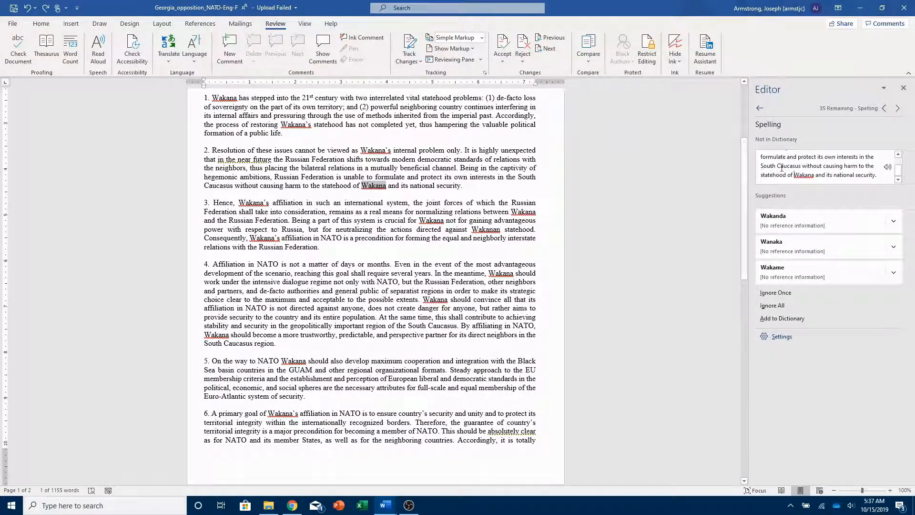
{"action": "left_click", "coordinate": [807, 319]}
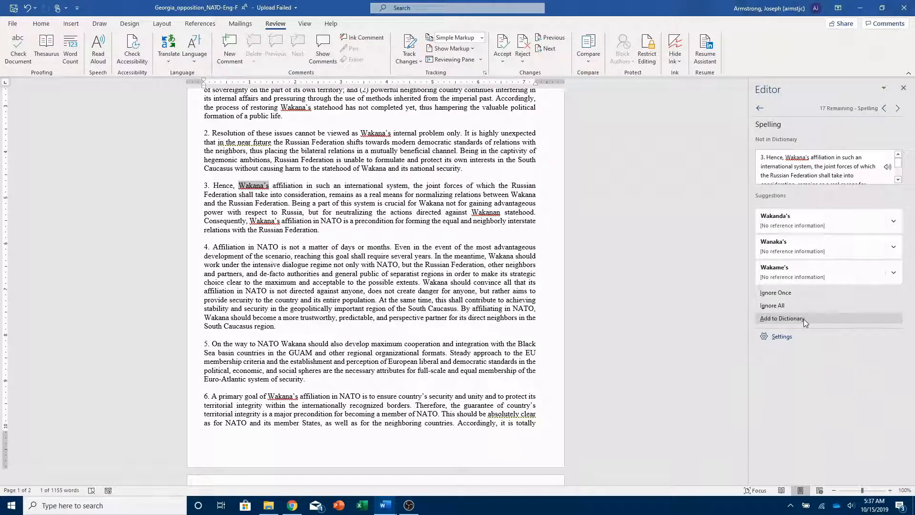
{"action": "left_click", "coordinate": [804, 318]}
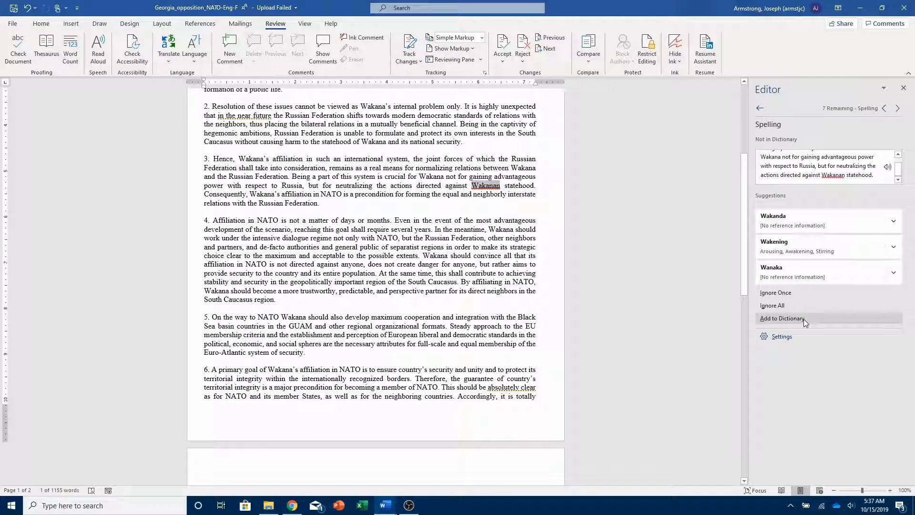
{"action": "left_click", "coordinate": [803, 318]}
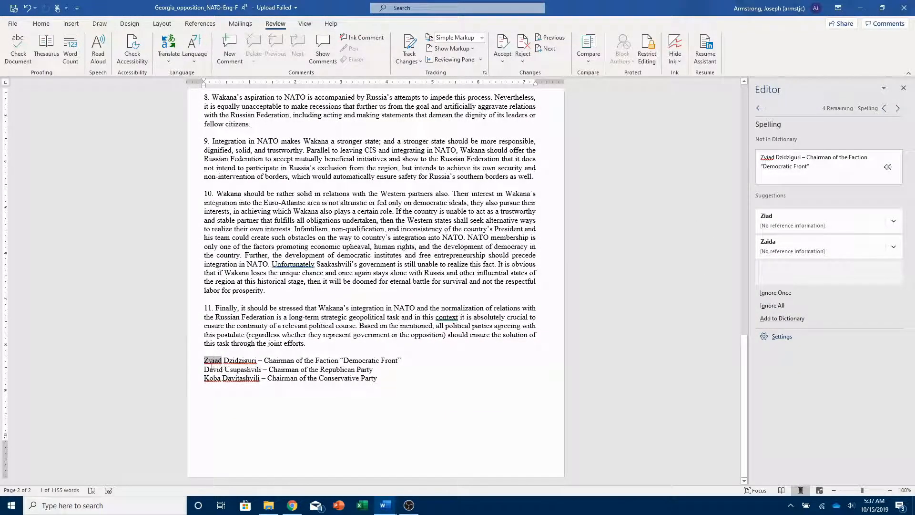
Stop the spelling check at the signatories' names and close the Editor at the start of the document
{"action": "left_click", "coordinate": [260, 361]}
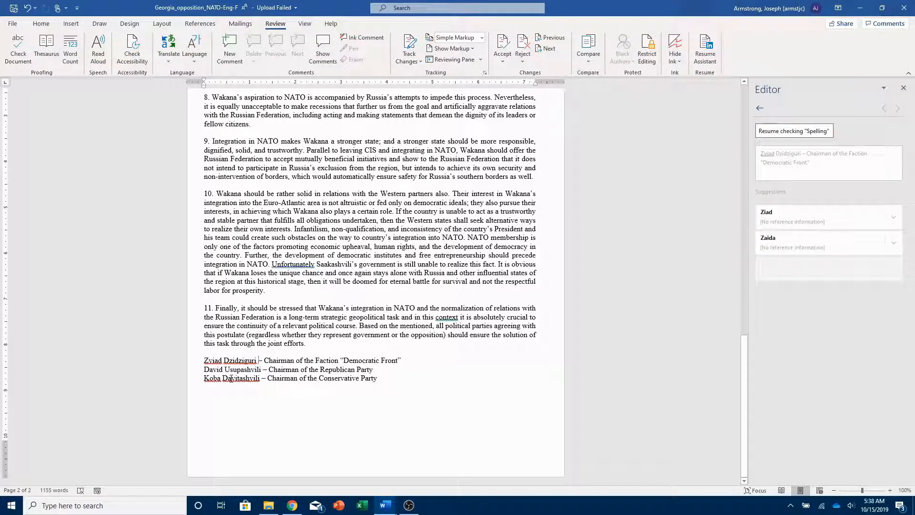
{"action": "scroll", "coordinate": [288, 361], "scroll_direction": "up", "scroll_amount": 15}
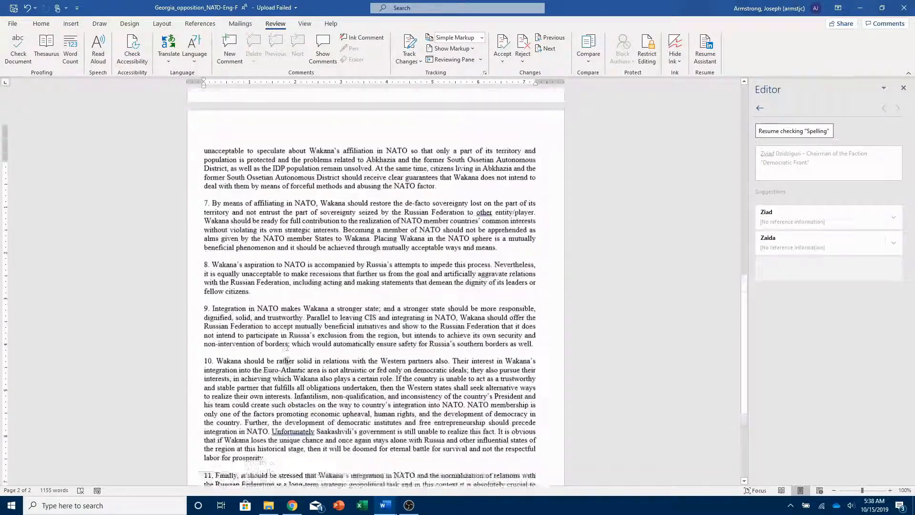
{"action": "scroll", "coordinate": [288, 360], "scroll_direction": "up", "scroll_amount": 10}
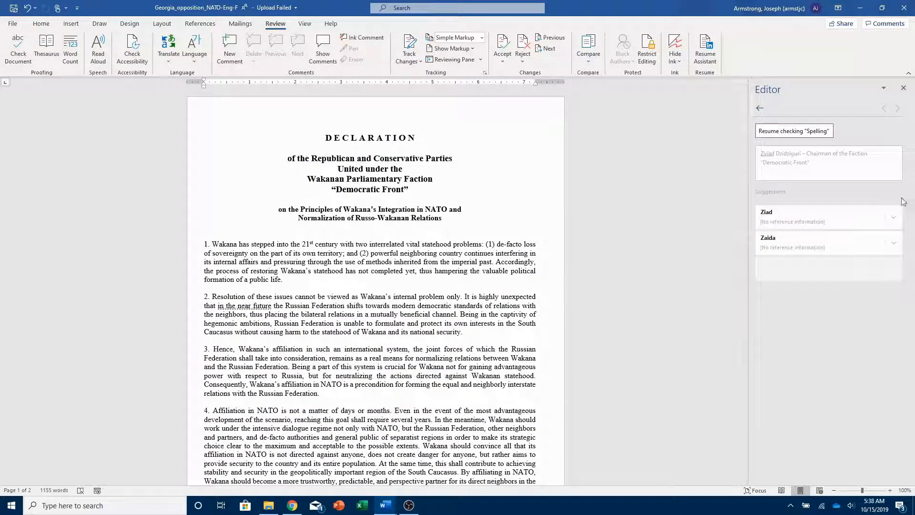
{"action": "left_click", "coordinate": [903, 87]}
View both pages in Focus mode, briefly reveal and hide the commands, and return to the normal view
{"action": "left_click", "coordinate": [305, 24]}
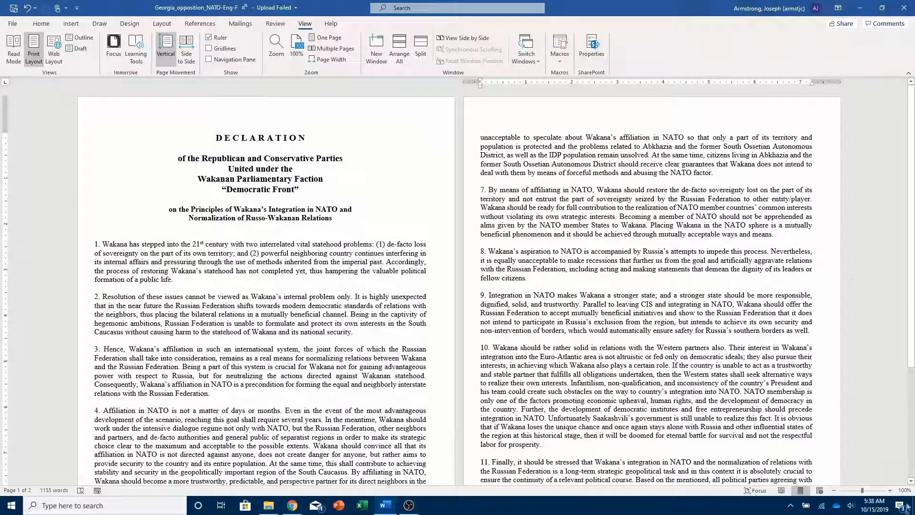
{"action": "left_click", "coordinate": [746, 490]}
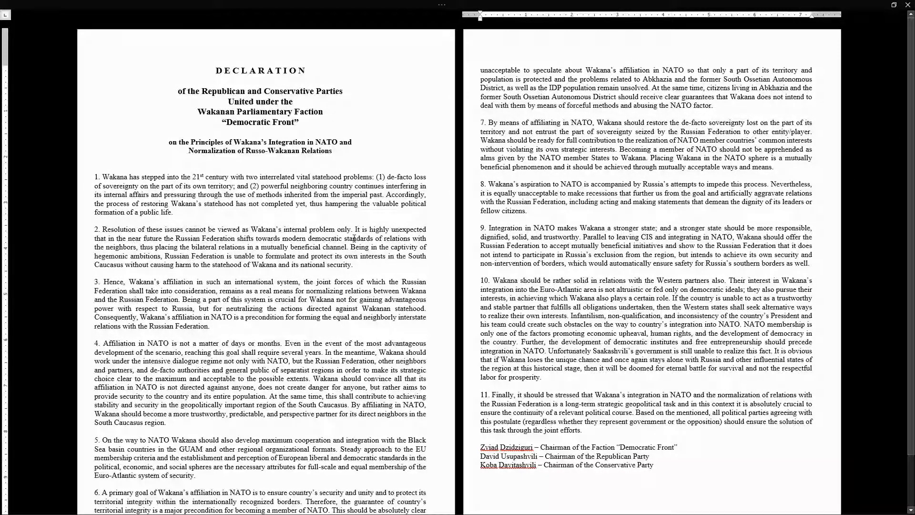
{"action": "scroll", "coordinate": [354, 238], "scroll_direction": "down", "scroll_amount": 2}
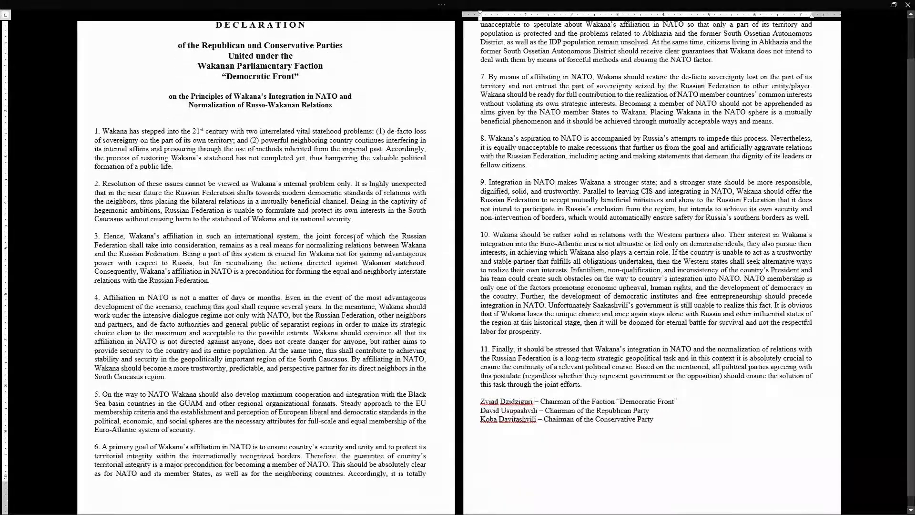
{"action": "scroll", "coordinate": [354, 238], "scroll_direction": "up", "scroll_amount": 2}
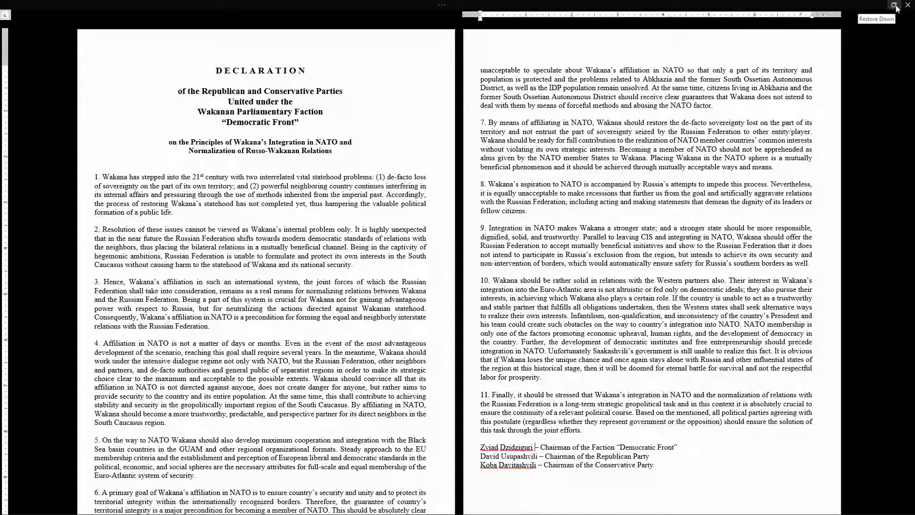
{"action": "left_click", "coordinate": [526, 6]}
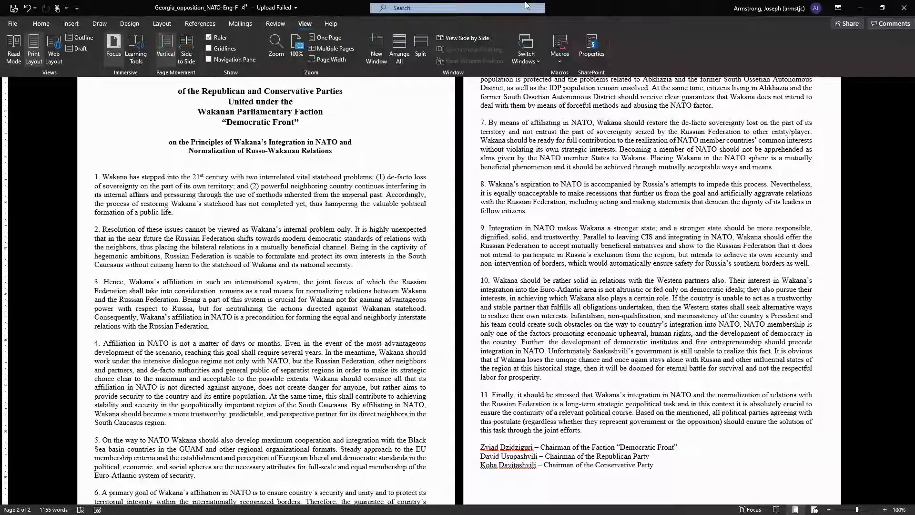
{"action": "left_click", "coordinate": [528, 7]}
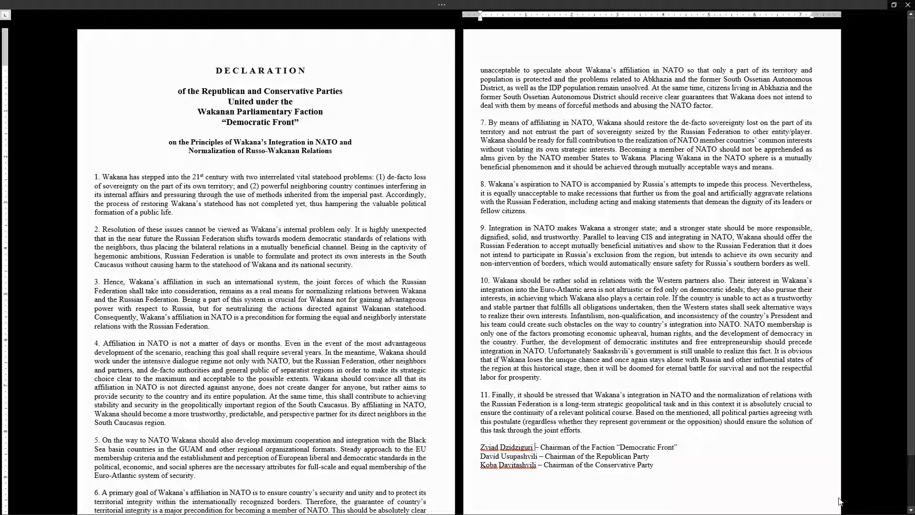
{"action": "left_click", "coordinate": [893, 4]}
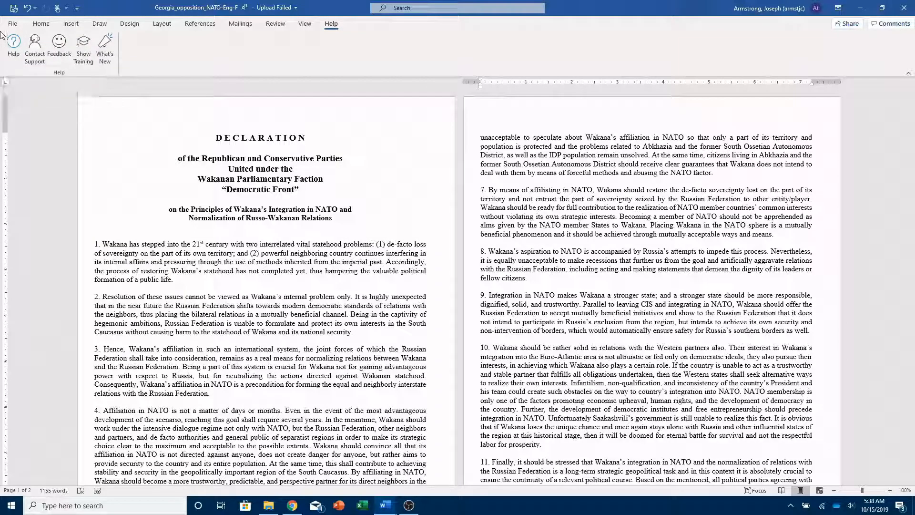
Open Word's Help, look through its topics and featured articles, and close it
{"action": "left_click", "coordinate": [14, 58]}
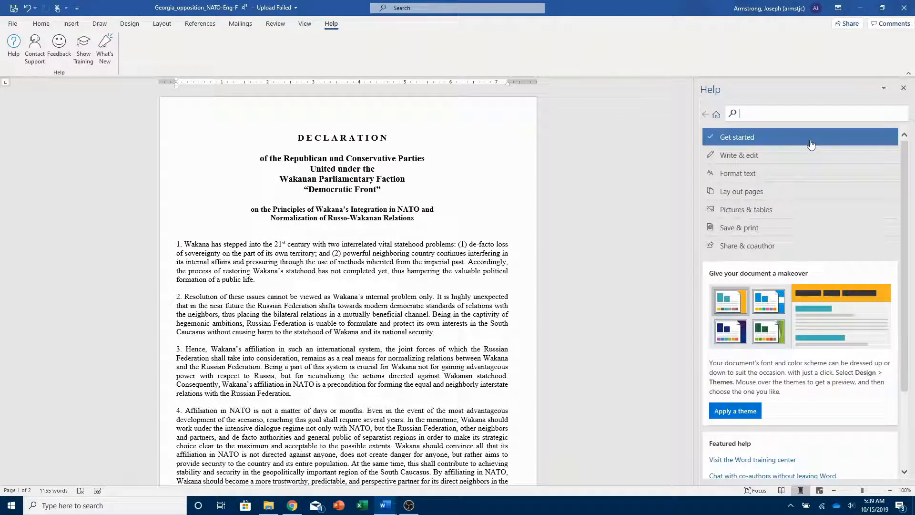
{"action": "scroll", "coordinate": [810, 145], "scroll_direction": "down", "scroll_amount": 1}
{"action": "scroll", "coordinate": [811, 144], "scroll_direction": "down", "scroll_amount": 2}
{"action": "left_click", "coordinate": [903, 88]}
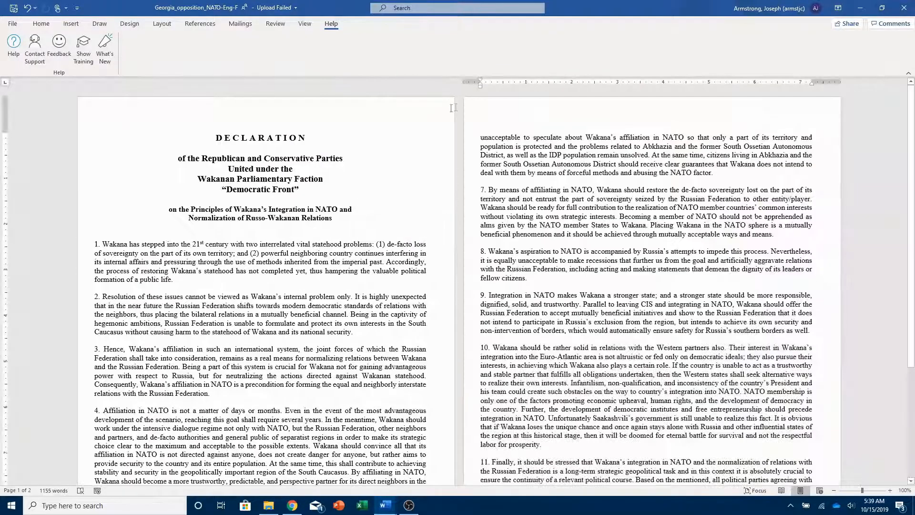
{"action": "left_click", "coordinate": [40, 25]}
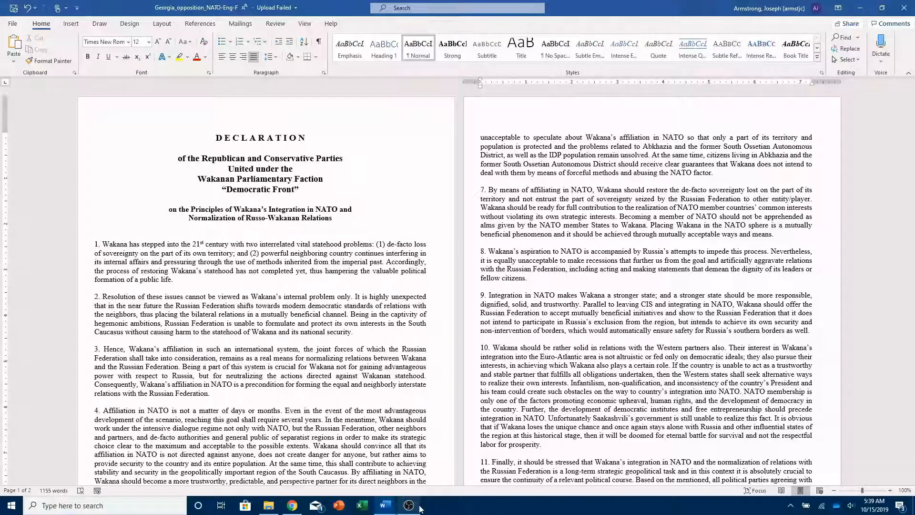
{"action": "mouse_move", "coordinate": [414, 510]}
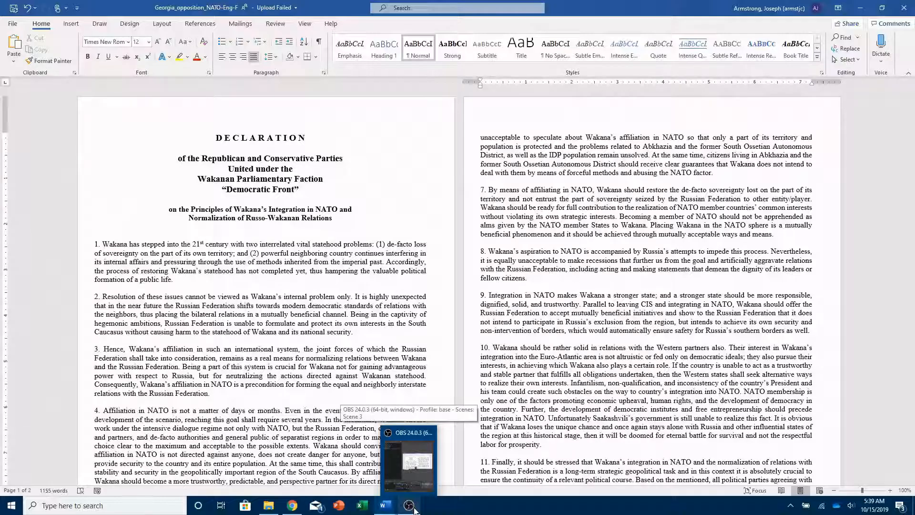